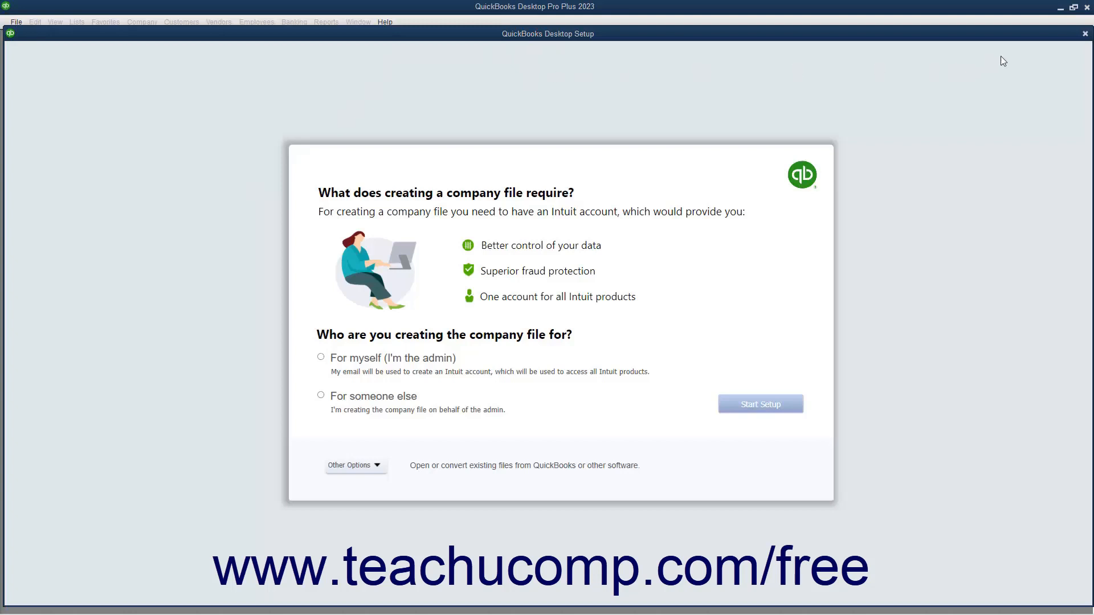
Close the QuickBooks Desktop Setup window and dismiss the File menu to reach No Company Open.
left_click(1082, 35)
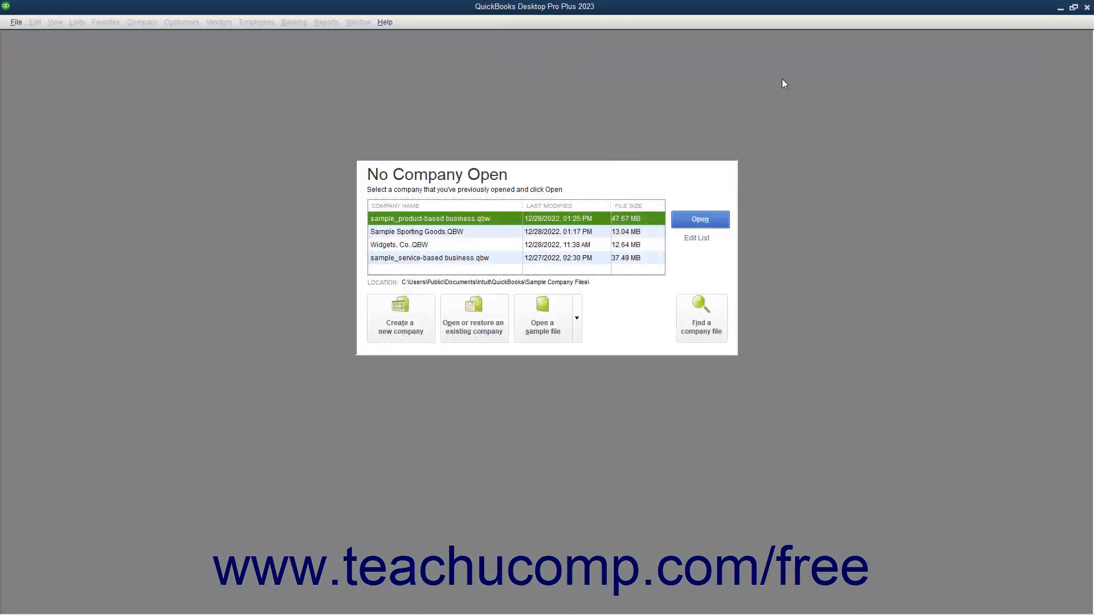
left_click(19, 26)
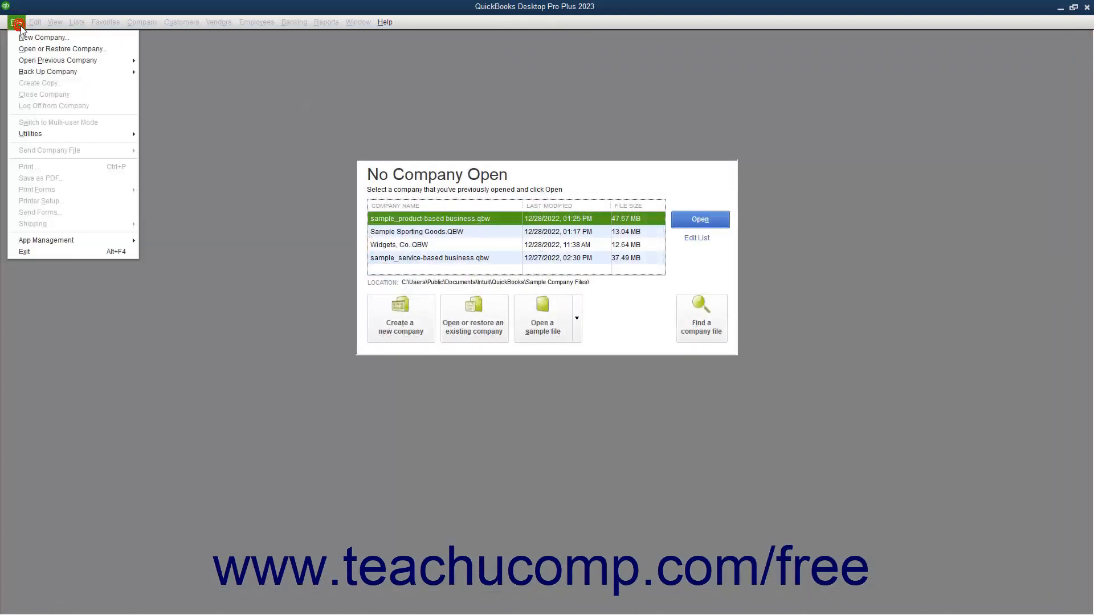
left_click(285, 96)
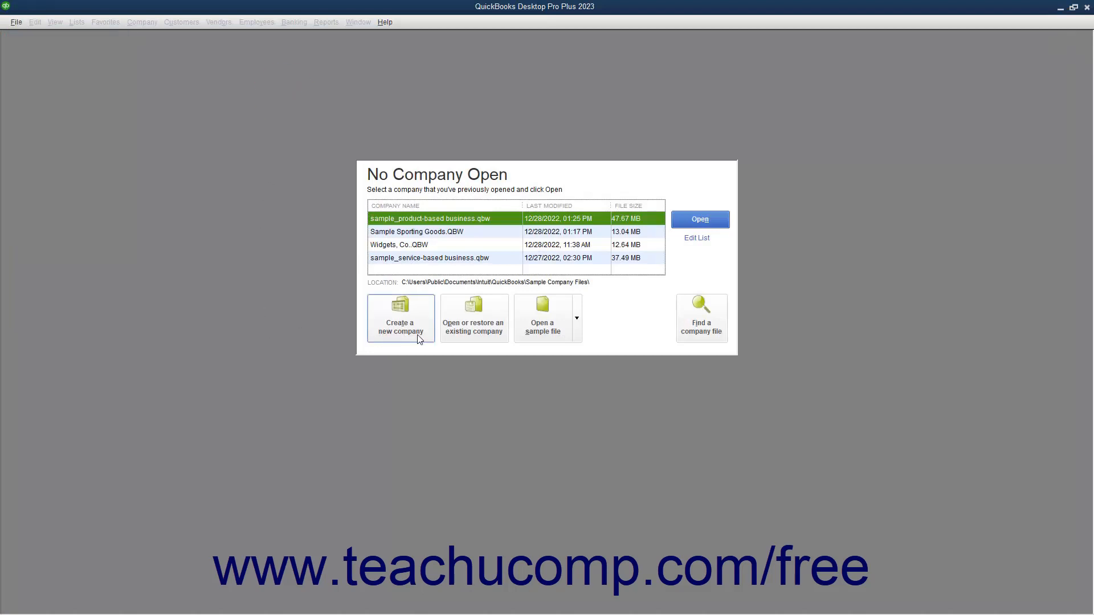
Start a new company file, review the Other Options, and choose 'For myself (I'm the admin)'.
left_click(397, 311)
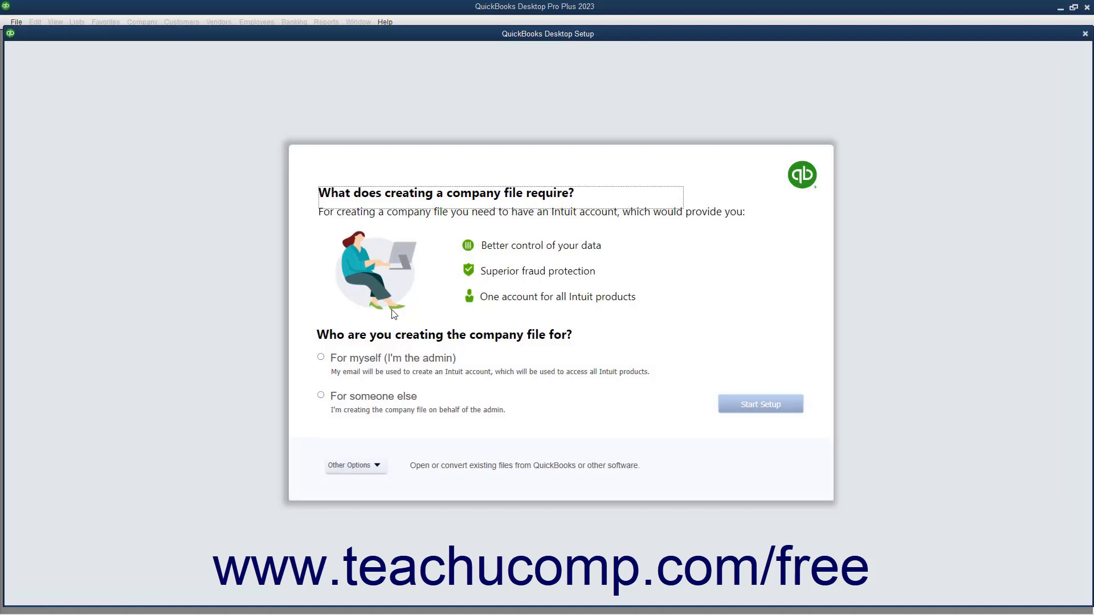
left_click(348, 361)
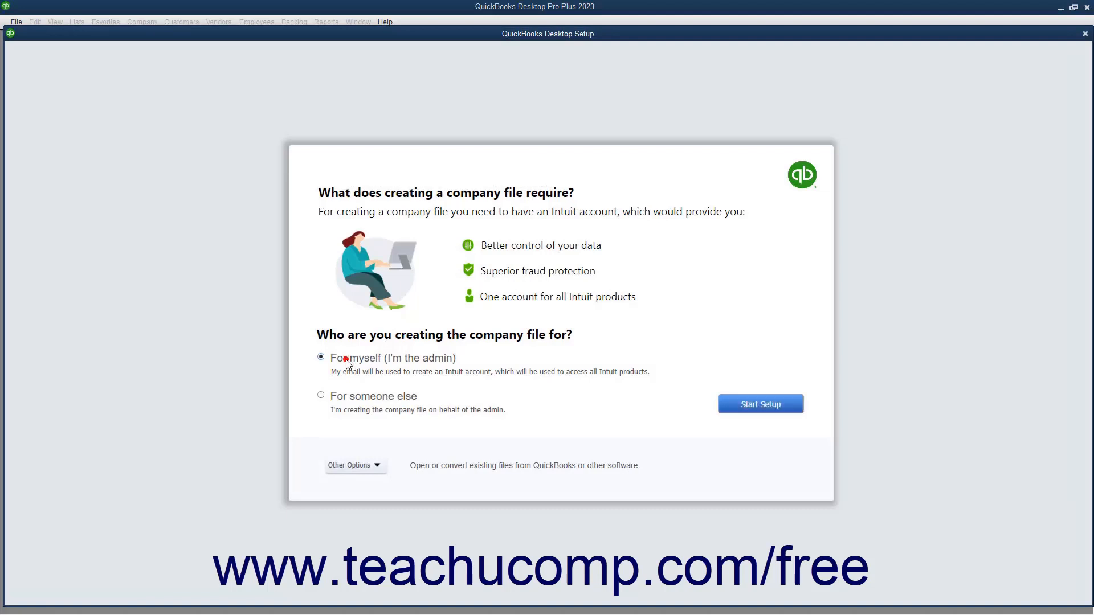
left_click(336, 399)
left_click(356, 467)
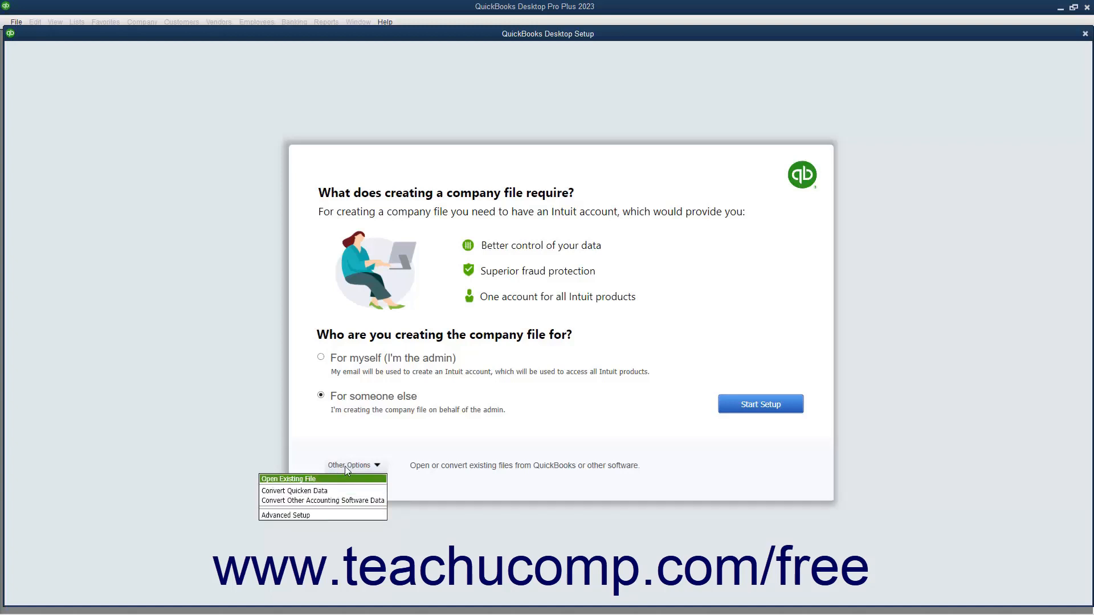
left_click(351, 442)
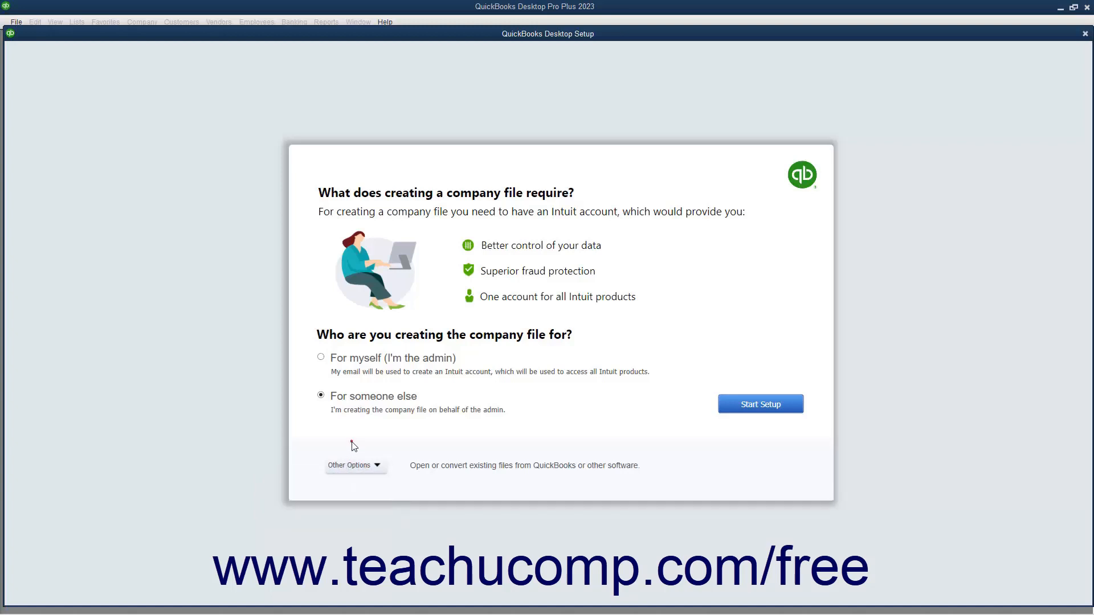
left_click(323, 359)
Start Setup and look over the Intuit account Sign In page's Password field.
left_click(749, 409)
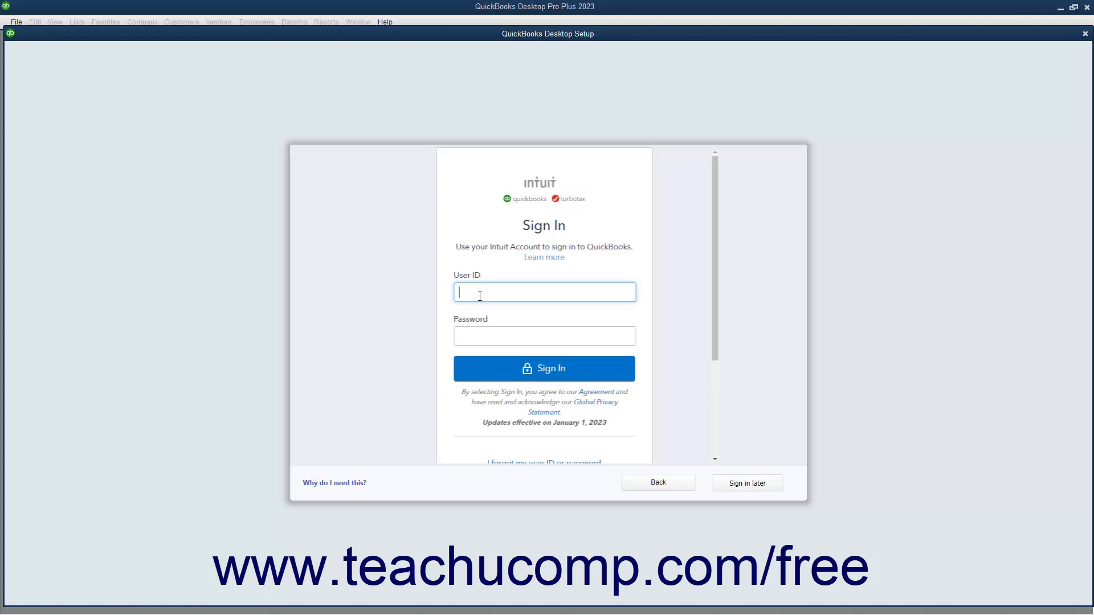
left_click(481, 335)
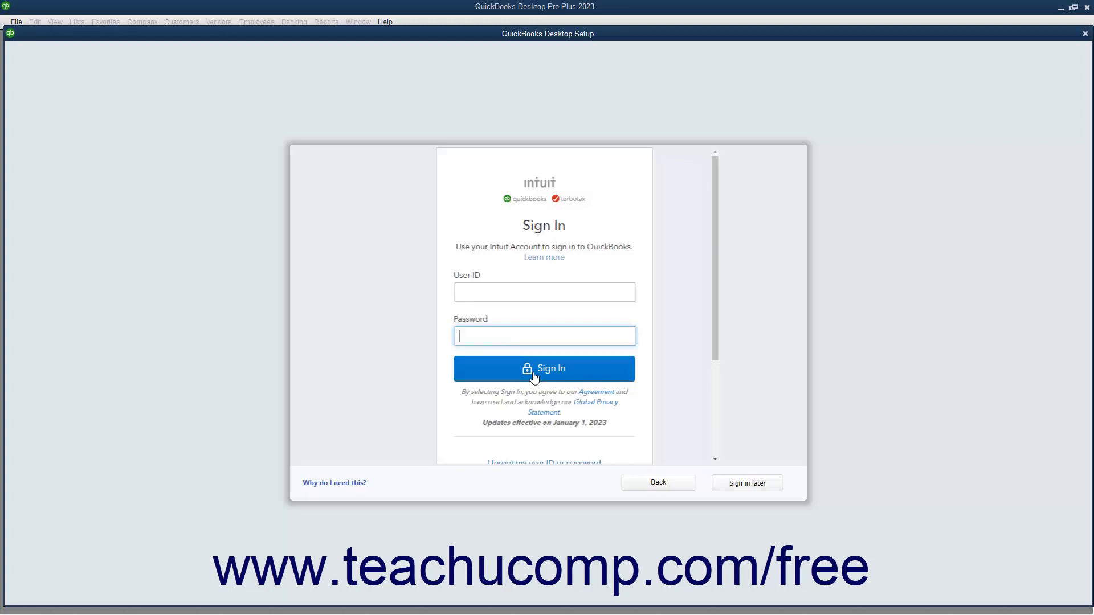
scroll(534, 376, "down", 3)
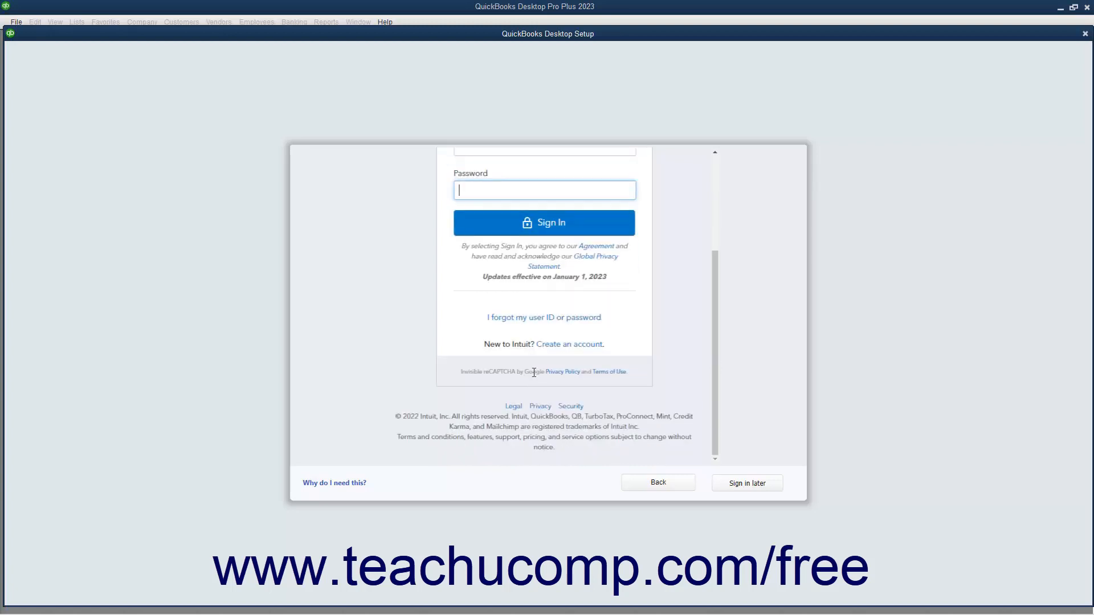
Review the Create an account form's Phone and Password fields, then choose Sign in later.
left_click(558, 345)
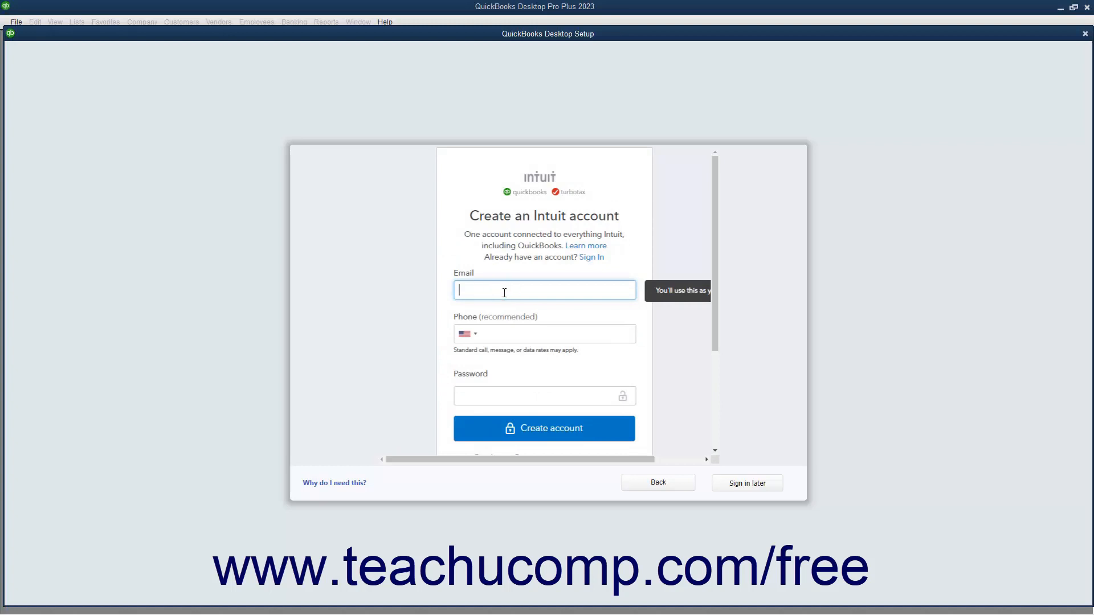
left_click(498, 338)
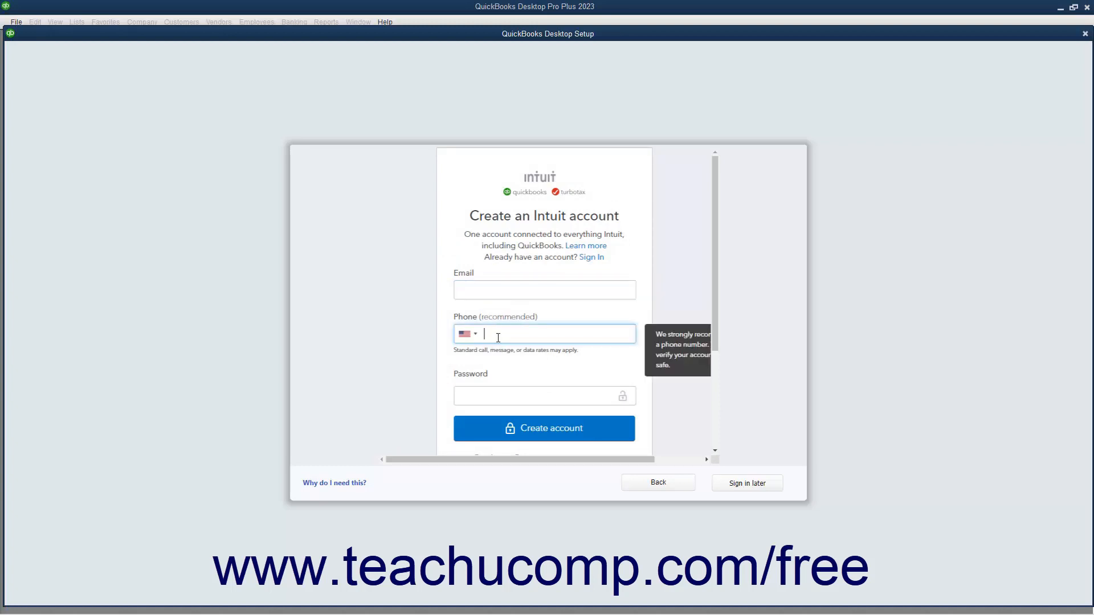
left_click(496, 396)
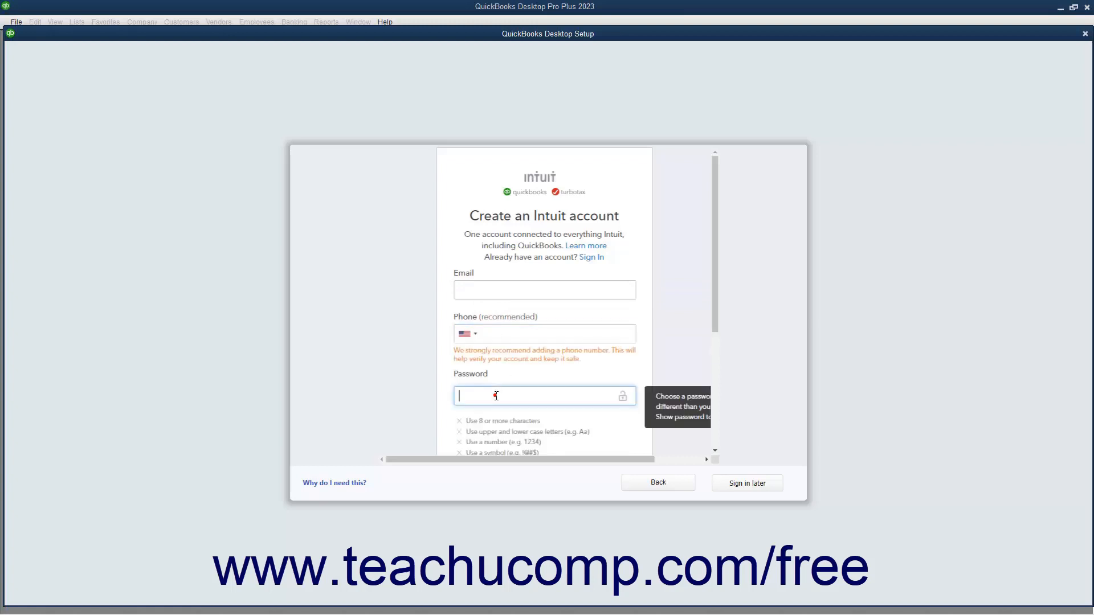
scroll(502, 390, "down", 3)
left_click(506, 313)
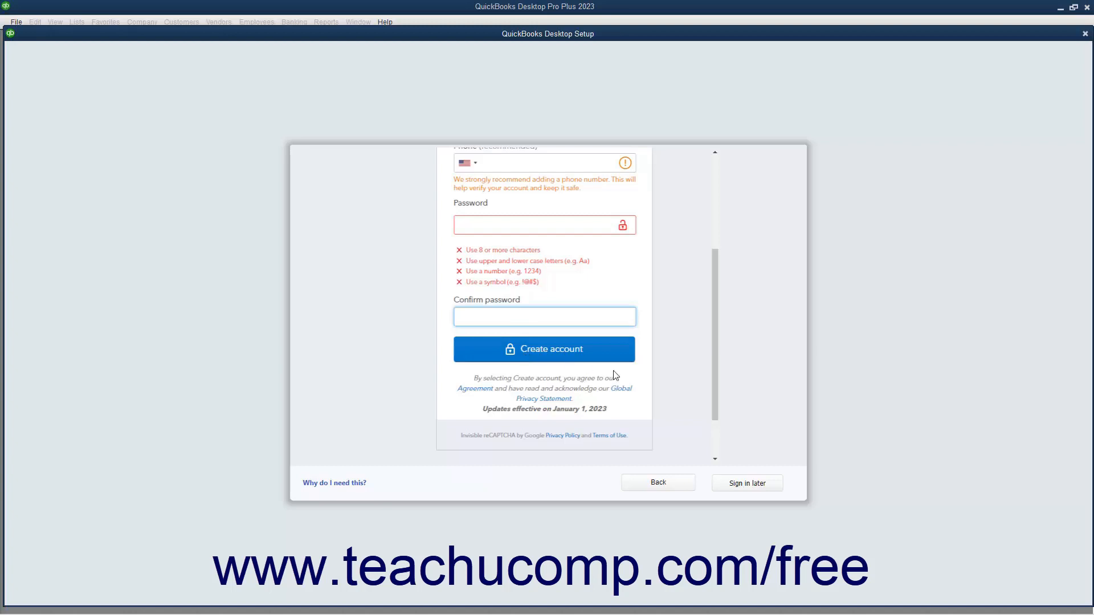
left_click(746, 484)
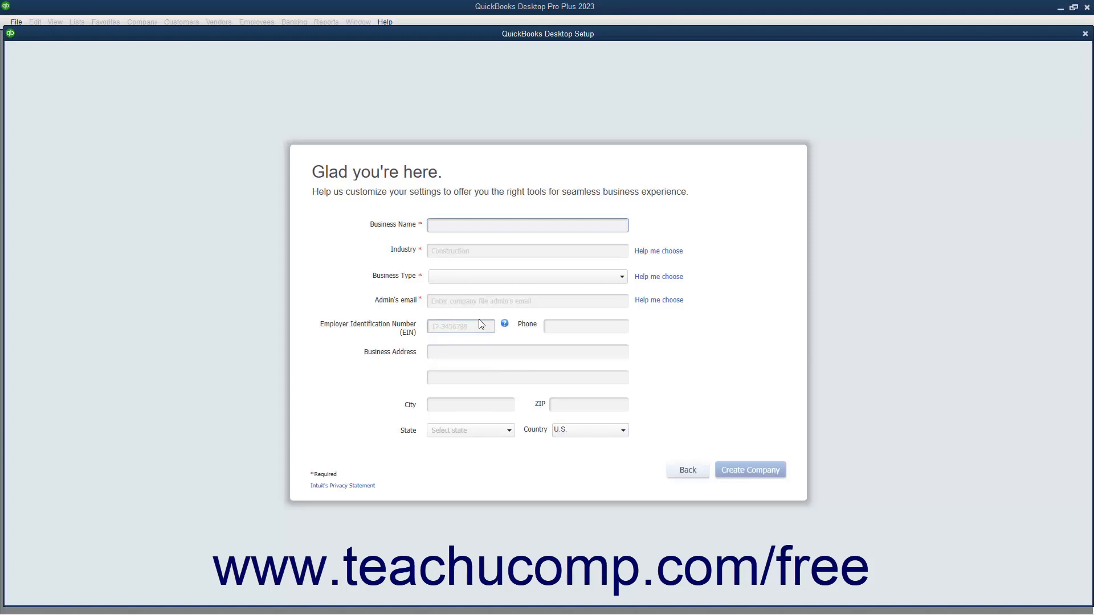
Enter business name 'Sample Associates, P.C.' and pick Legal Services via Help me choose.
type("Sample Associates, P.C.")
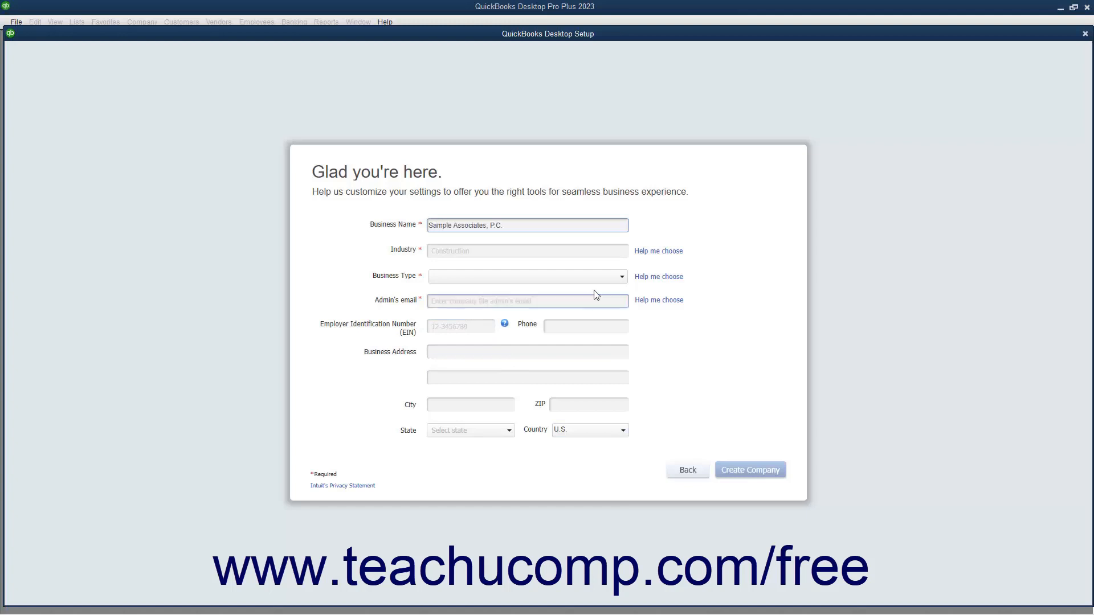
left_click(653, 252)
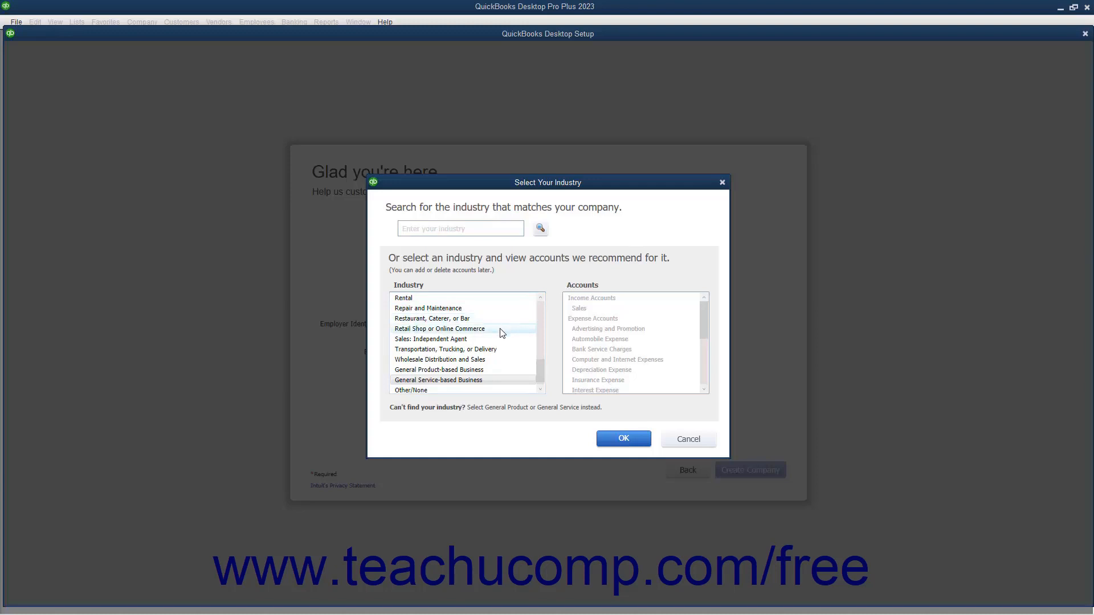
scroll(498, 334, "up", 4)
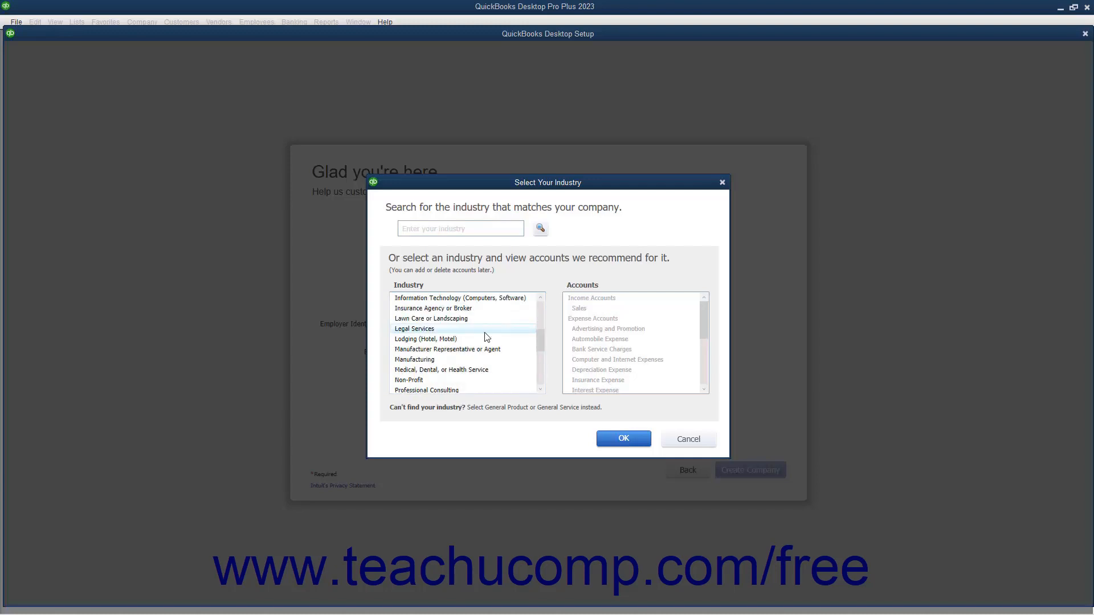
left_click(485, 333)
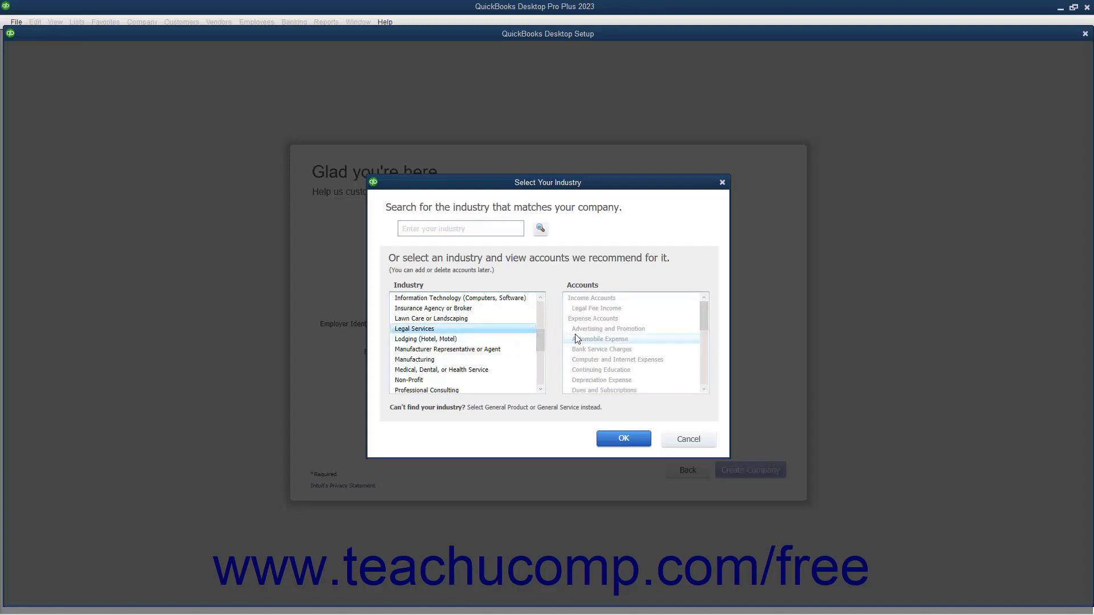
scroll(575, 339, "down", 6)
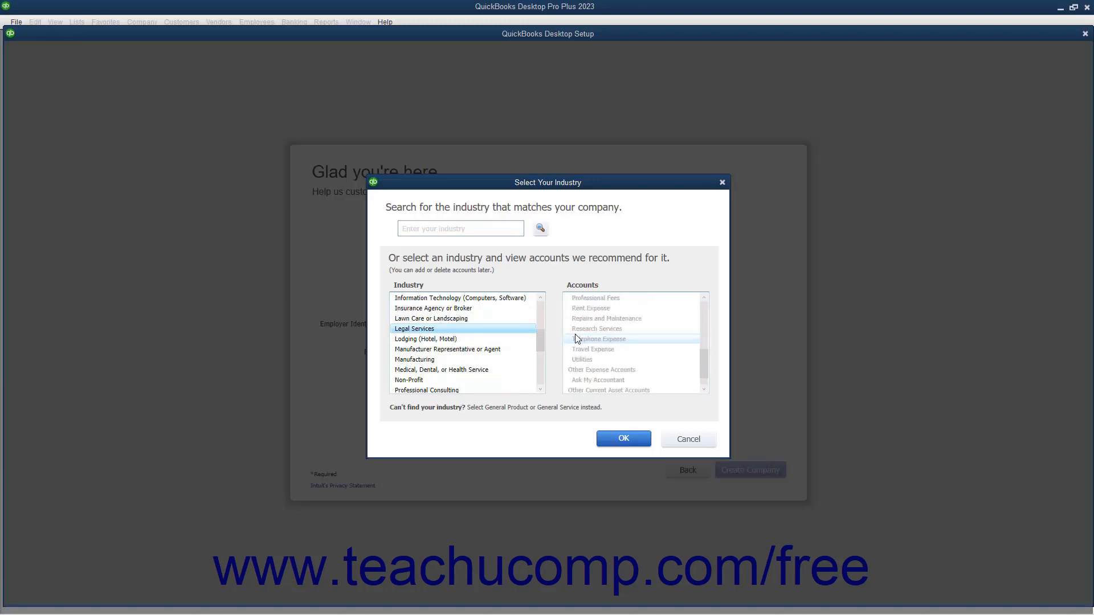
Confirm Legal Services as the industry and set Business Type to Partnership or LLP.
left_click(619, 440)
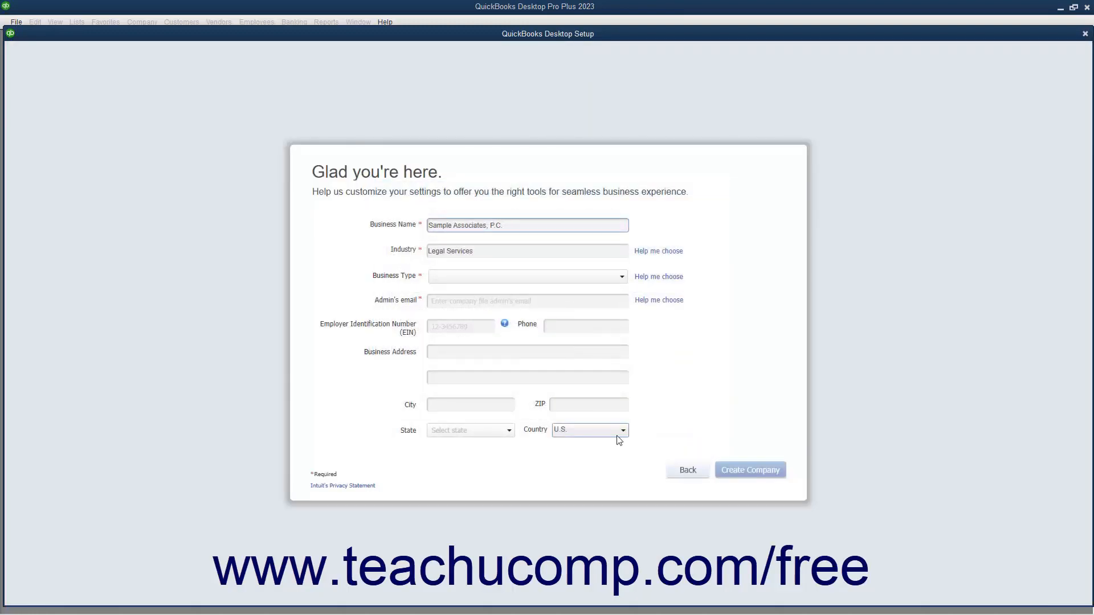
left_click(527, 285)
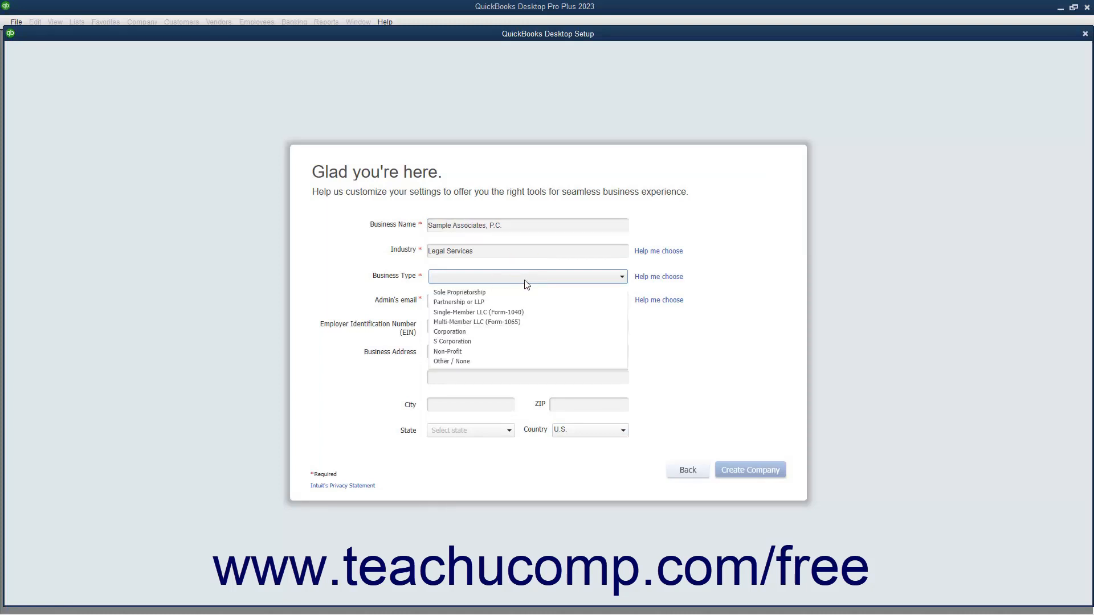
left_click(515, 302)
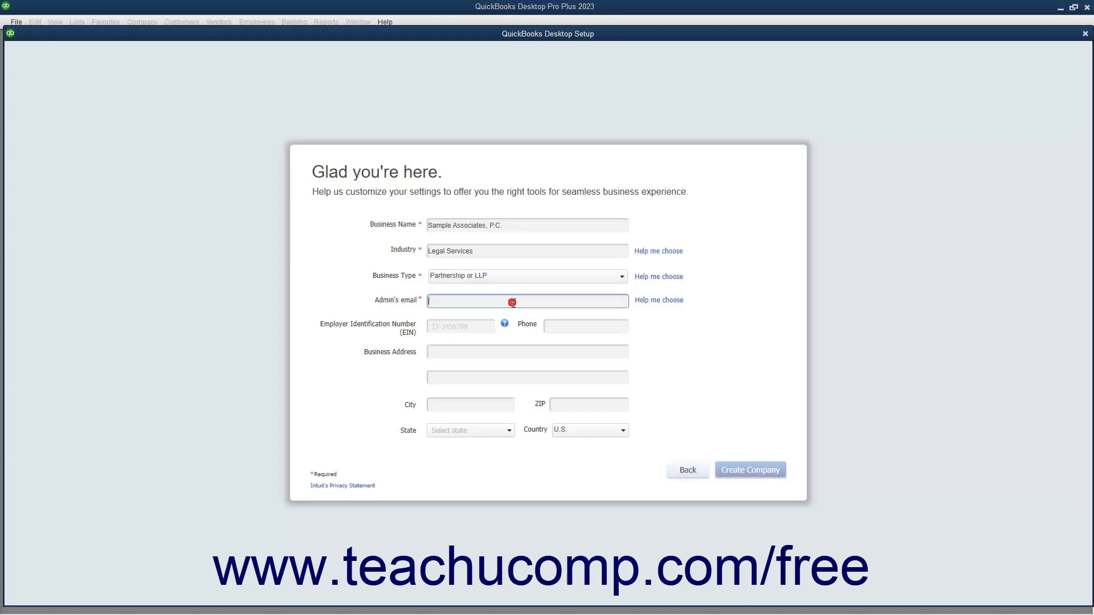
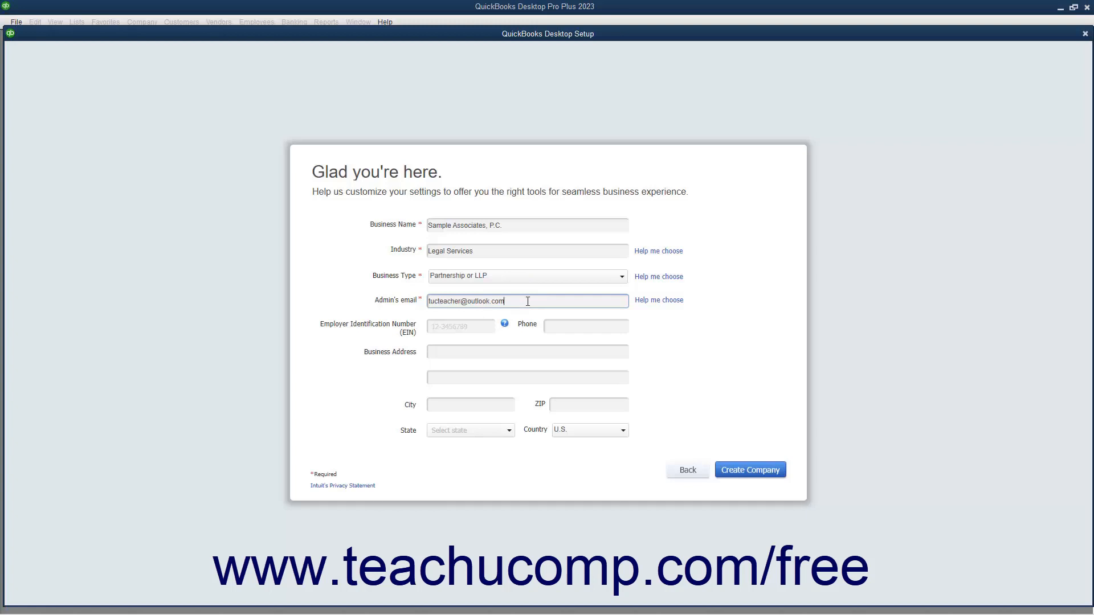
Enter the admin's e-mail address and move through the EIN, Phone and Address fields.
left_click(455, 329)
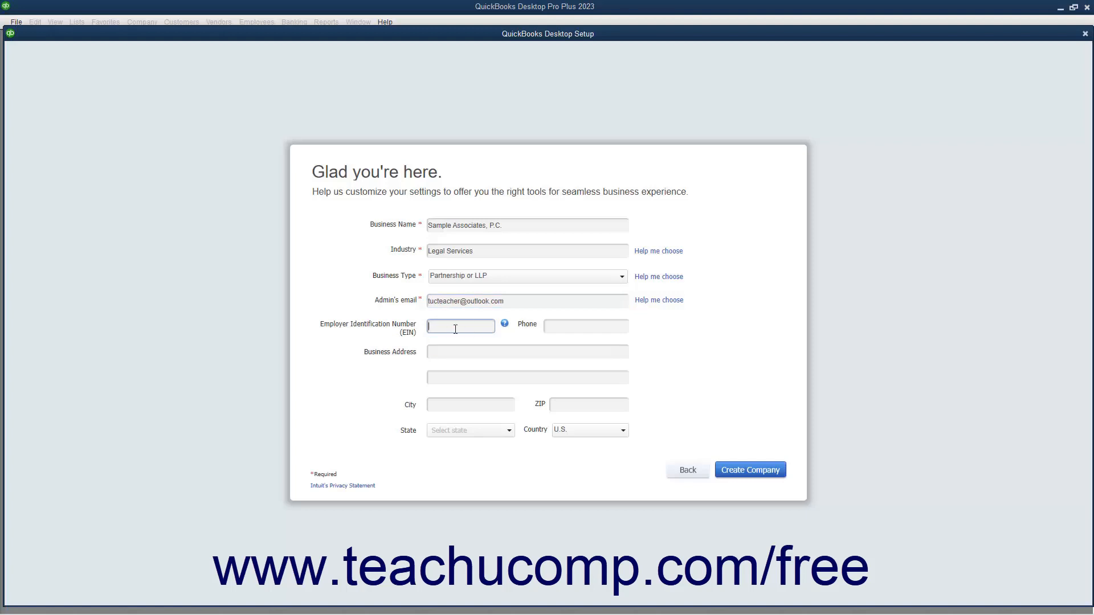
left_click(566, 326)
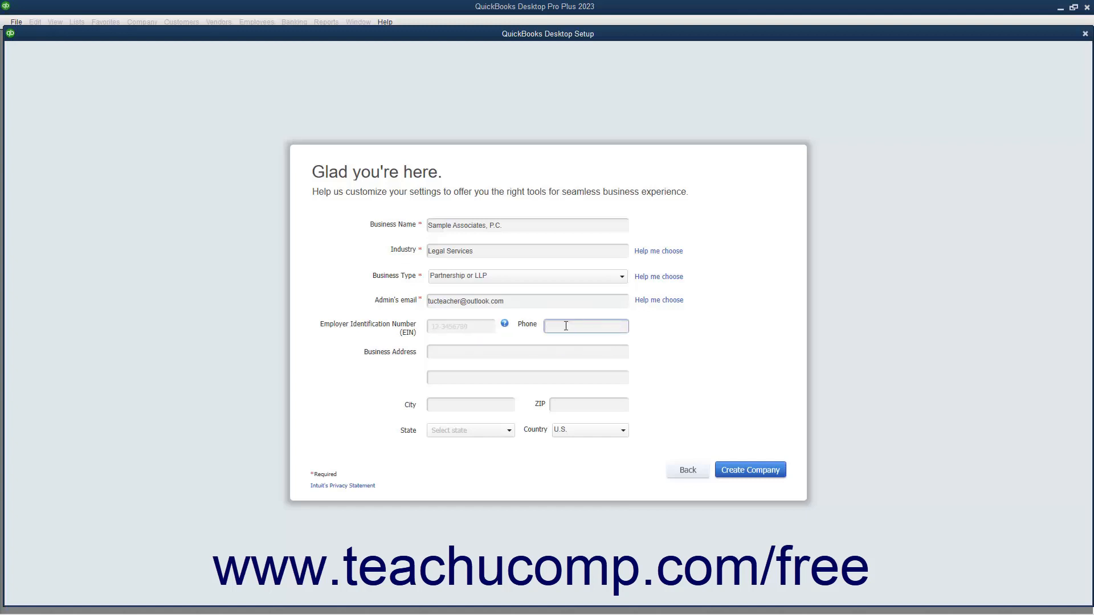
left_click(483, 353)
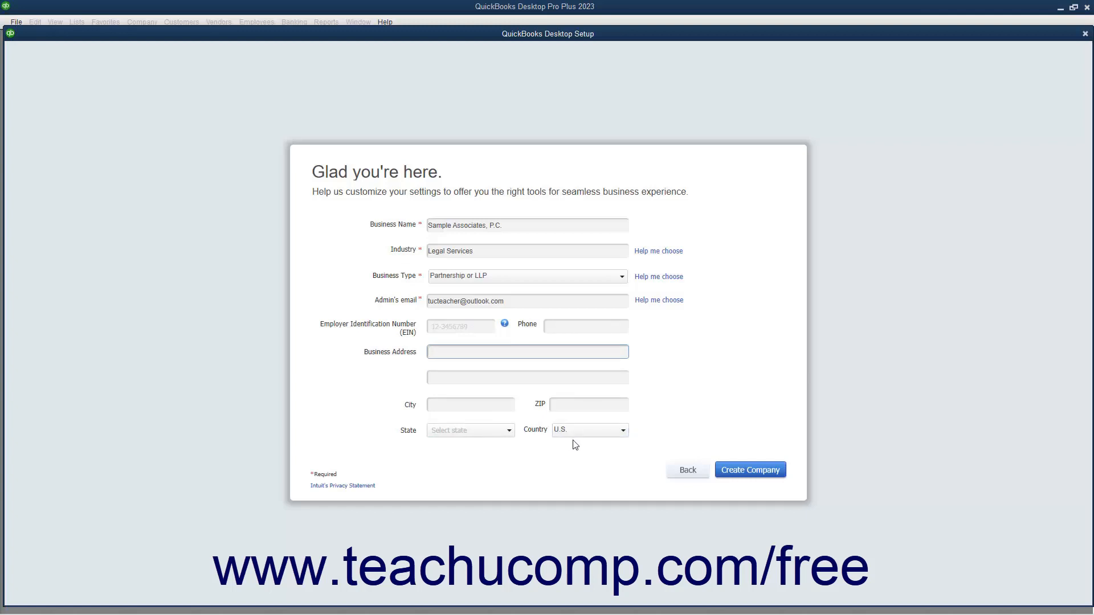
Create the Sample Associates, P.C. company file and choose Start Working in the You're all set dialog.
left_click(735, 473)
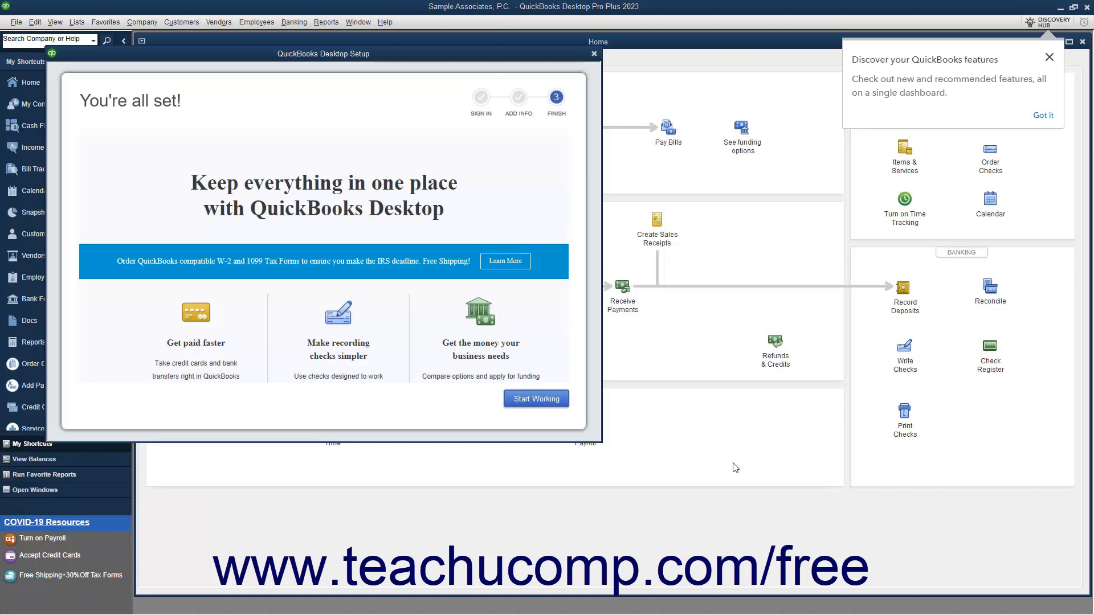
scroll(478, 342, "down", 2)
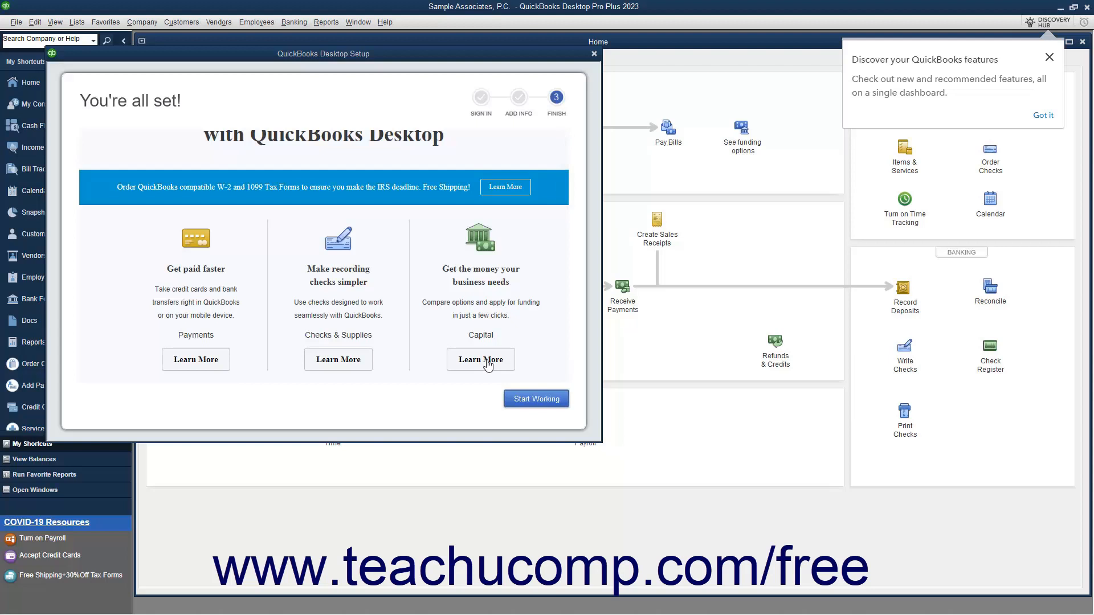
left_click(524, 400)
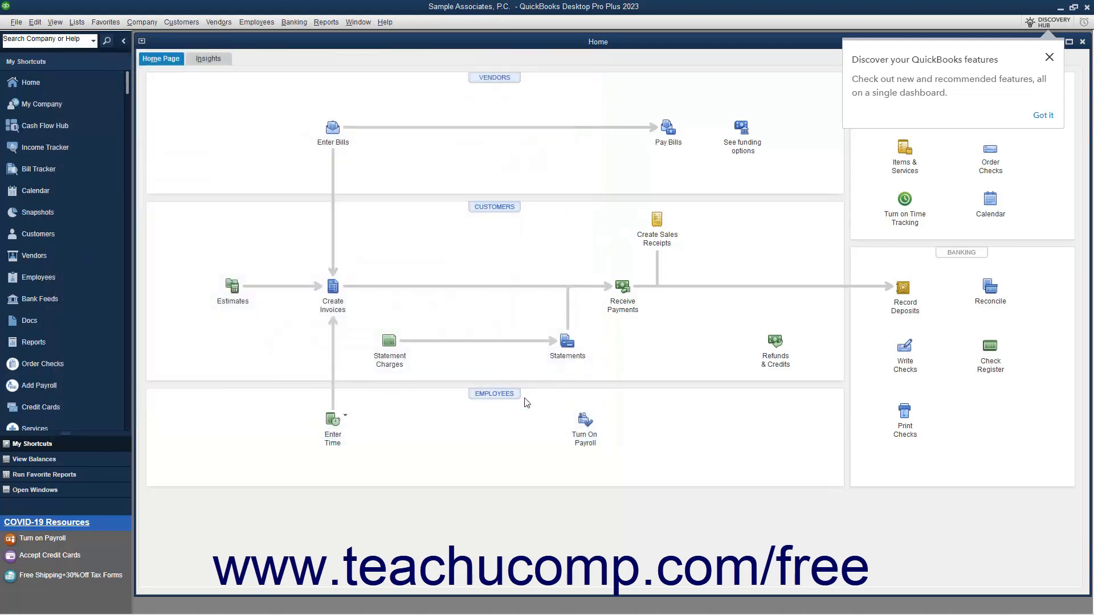